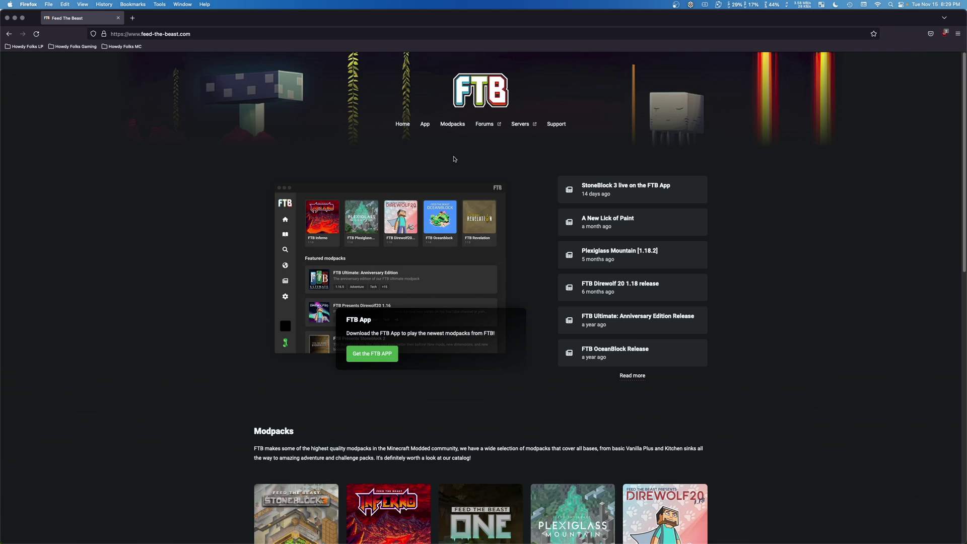
# Step: Download the macOS version of the FTB App from the Feed the Beast site's app page
pyautogui.click(424, 128)
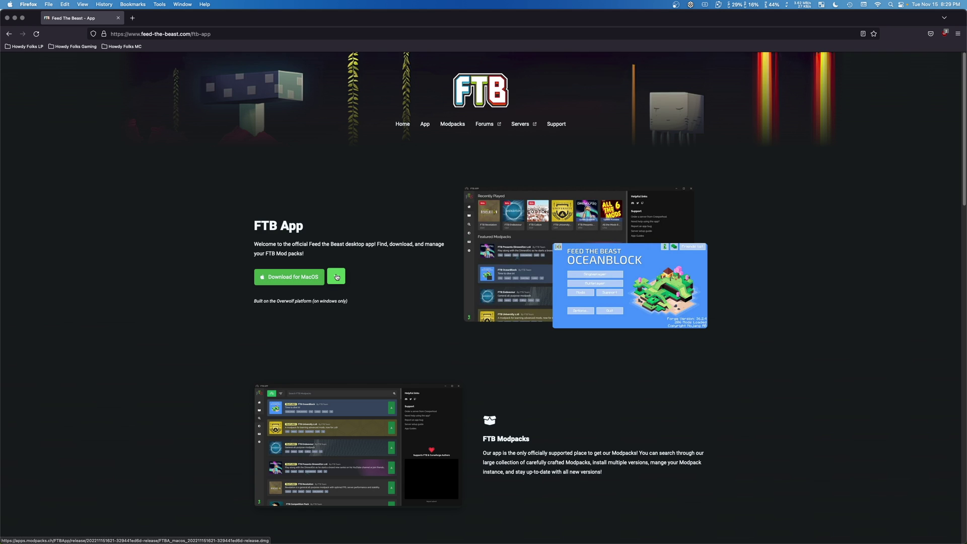
pyautogui.click(337, 277)
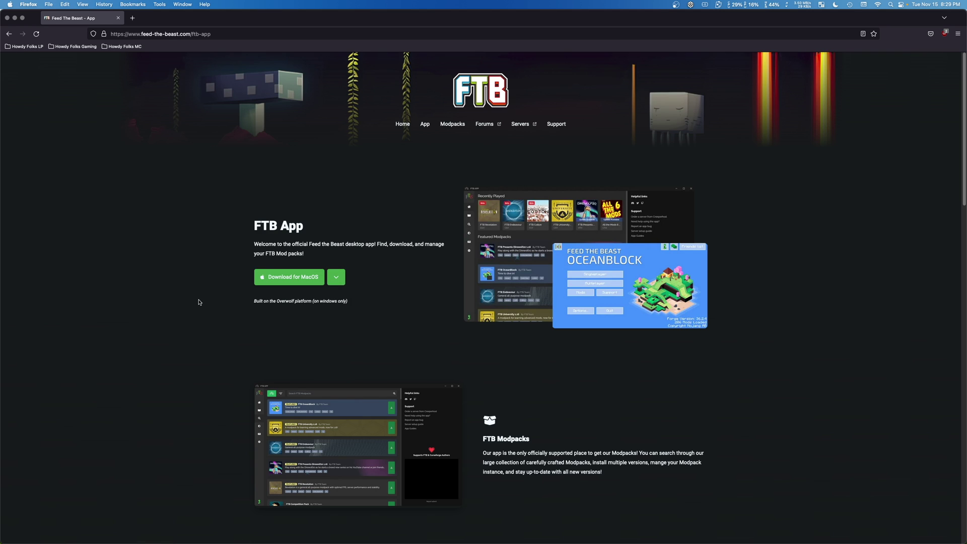
pyautogui.moveTo(252, 302); pyautogui.dragTo(352, 304)
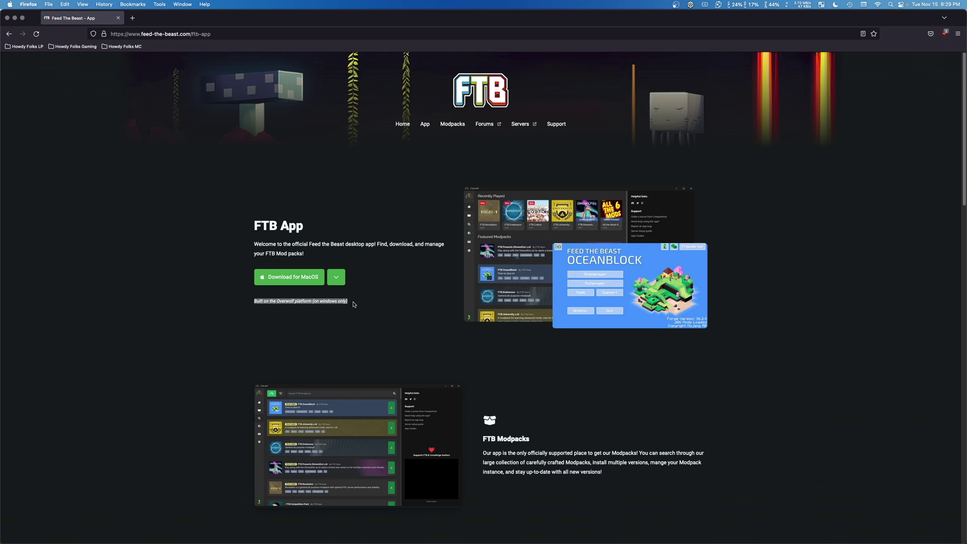
pyautogui.click(354, 304)
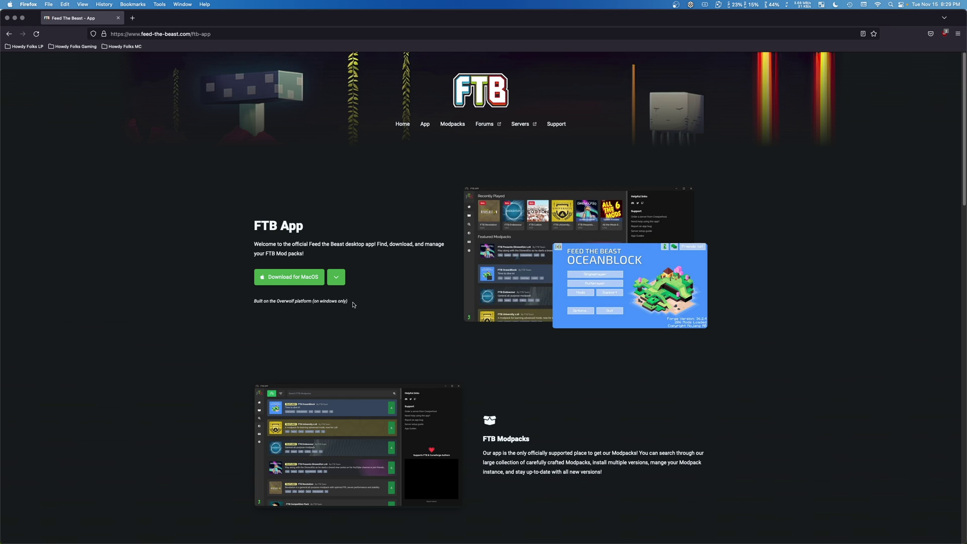
pyautogui.click(292, 282)
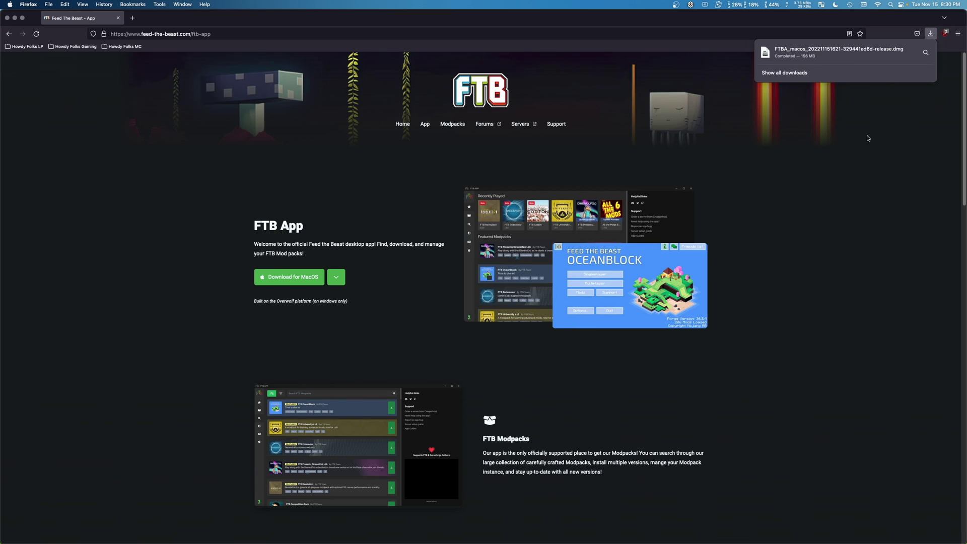
# Step: Quit Firefox and move the downloaded FTBA_macos disk image from the Downloads folder to the desktop
pyautogui.click(7, 18)
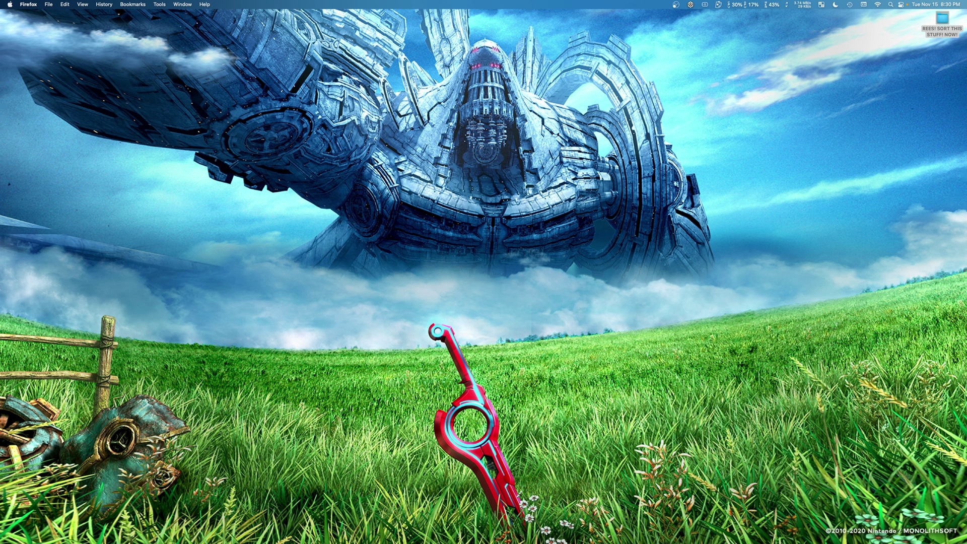
pyautogui.press('super+q')
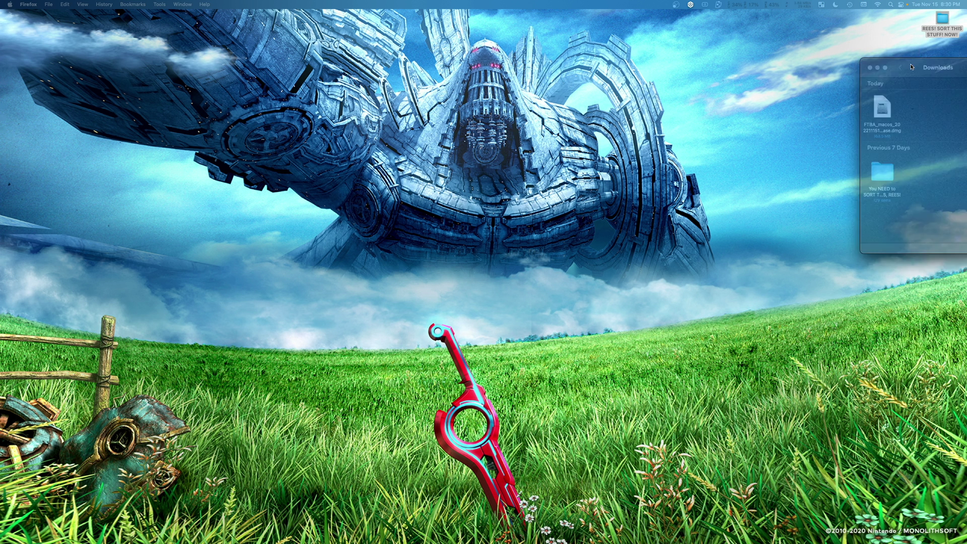
pyautogui.moveTo(924, 60); pyautogui.dragTo(438, 89)
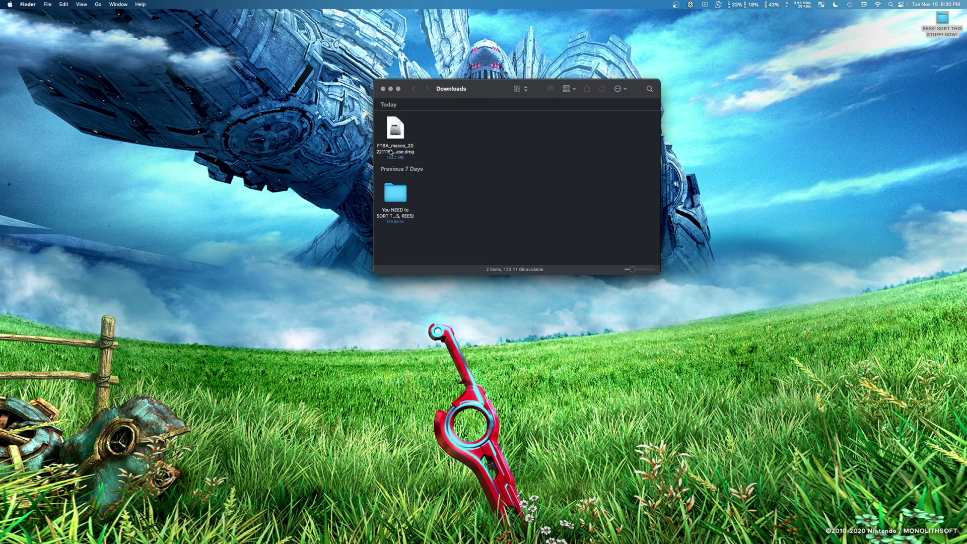
pyautogui.moveTo(395, 129); pyautogui.dragTo(312, 147)
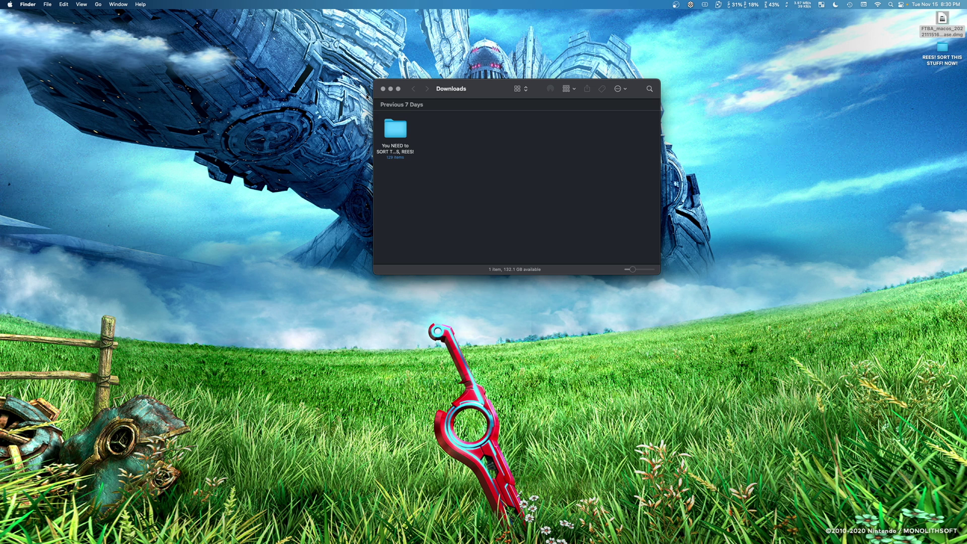
pyautogui.press('super+w')
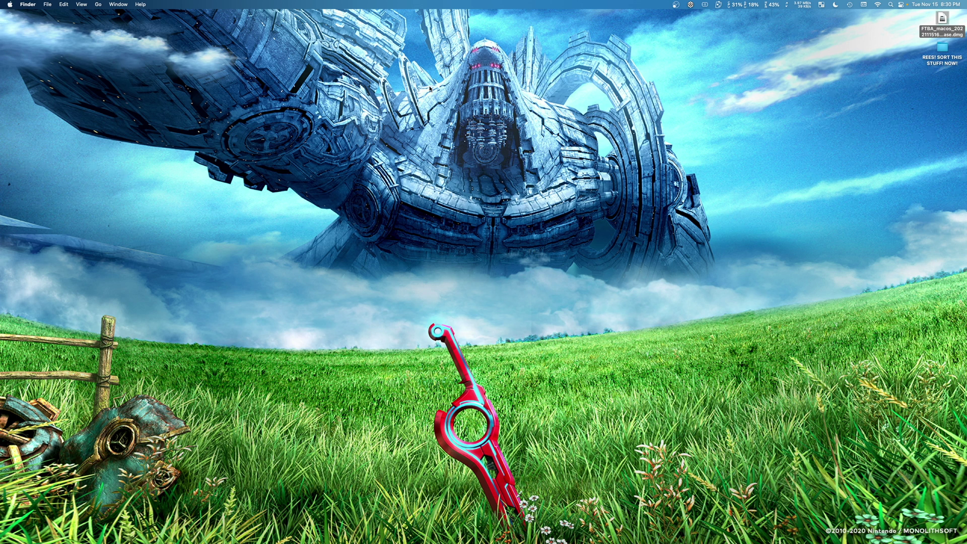
# Step: Mount the FTBA_macos disk image and copy FTBApp into the Applications folder
pyautogui.doubleClick(938, 31)
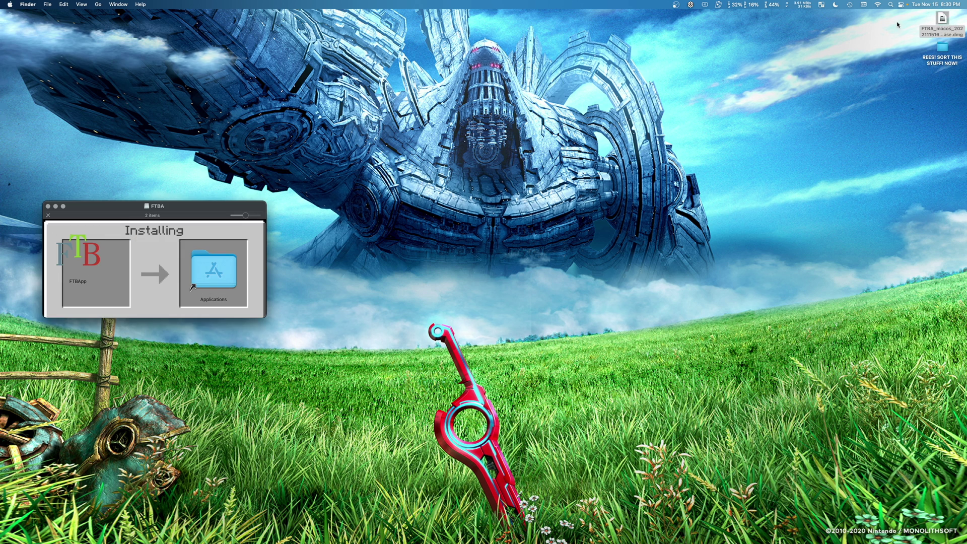
pyautogui.moveTo(186, 210); pyautogui.dragTo(495, 135)
pyautogui.moveTo(397, 177); pyautogui.dragTo(357, 117)
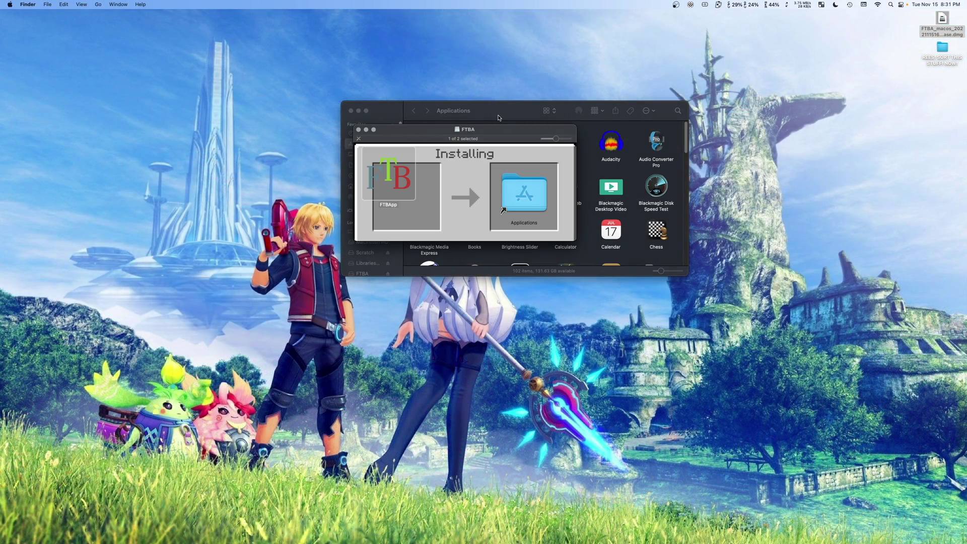
pyautogui.click(351, 110)
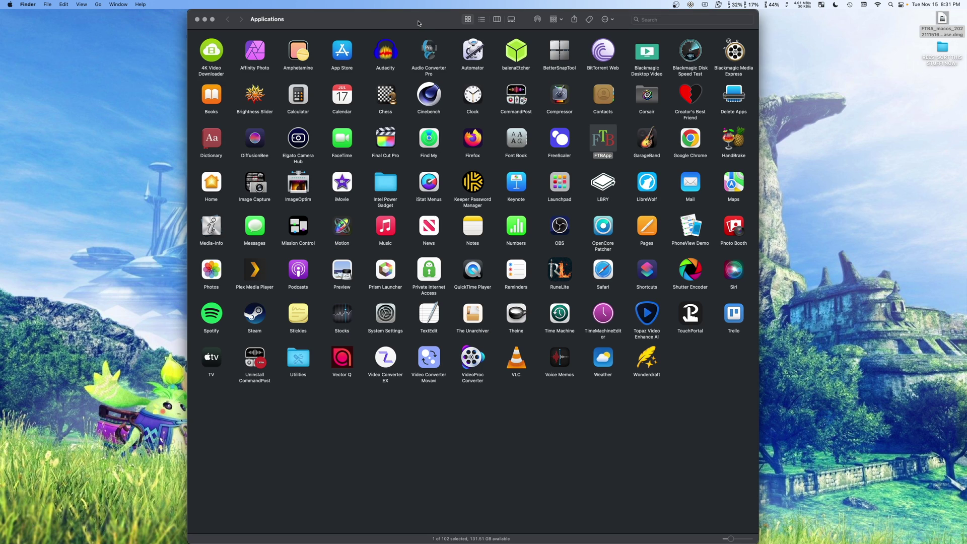
# Step: Try to launch FTBApp from Applications, close the Applications window and dismiss the security alert
pyautogui.doubleClick(604, 144)
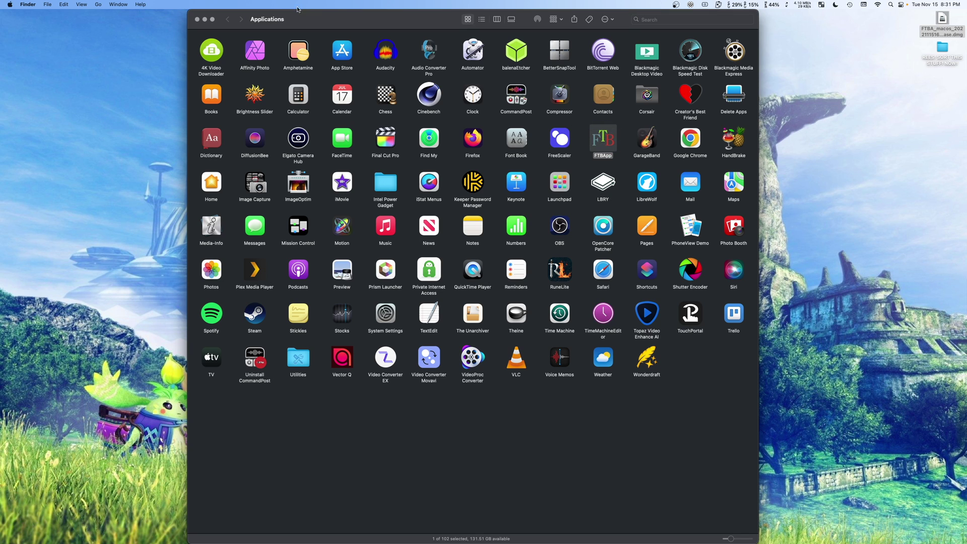
pyautogui.click(197, 20)
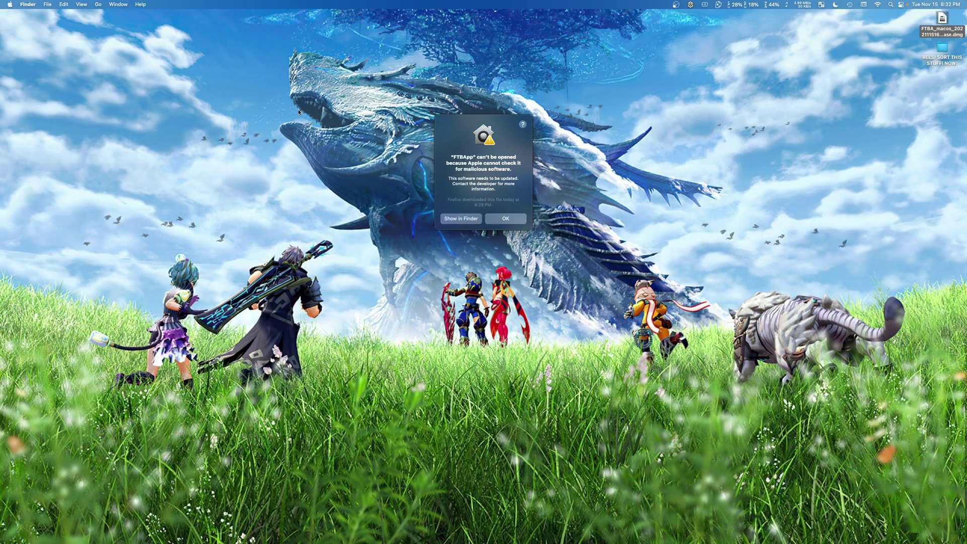
pyautogui.click(506, 217)
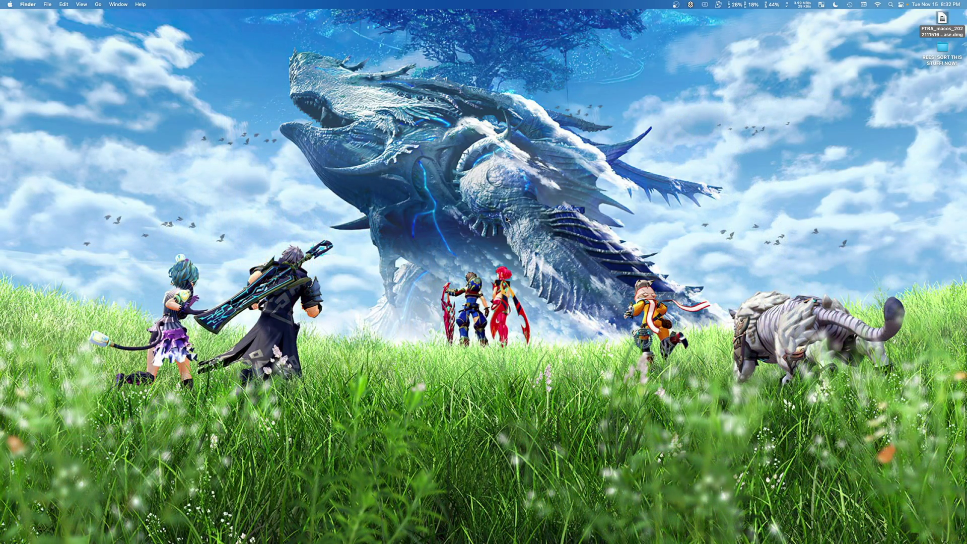
# Step: Allow the blocked FTBApp to open anyway in the Privacy & Security system settings and launch it
pyautogui.click(9, 5)
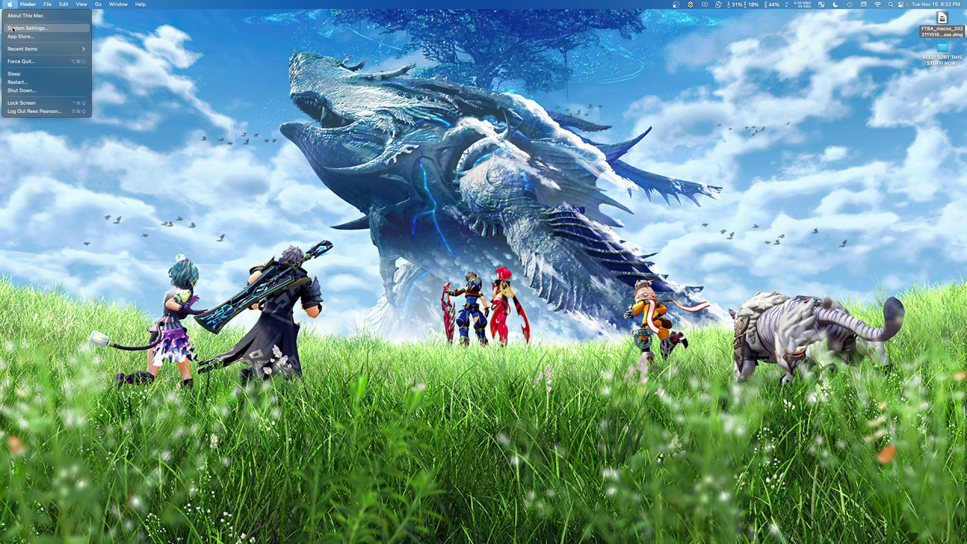
pyautogui.click(27, 29)
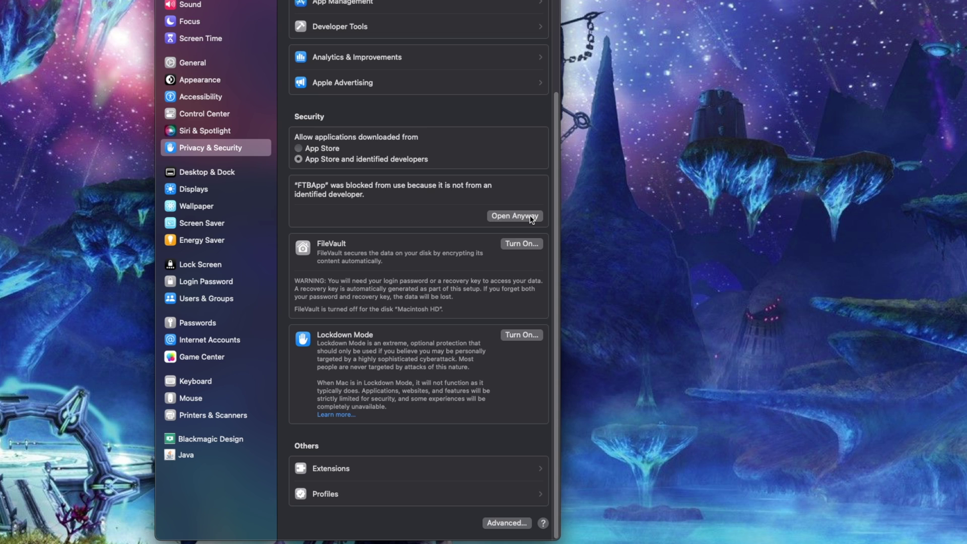
pyautogui.click(531, 217)
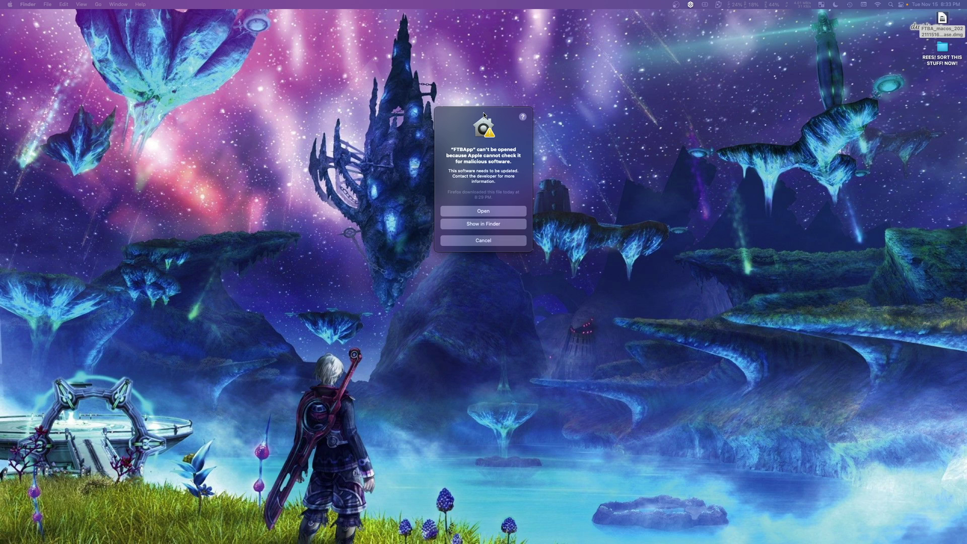
pyautogui.click(499, 212)
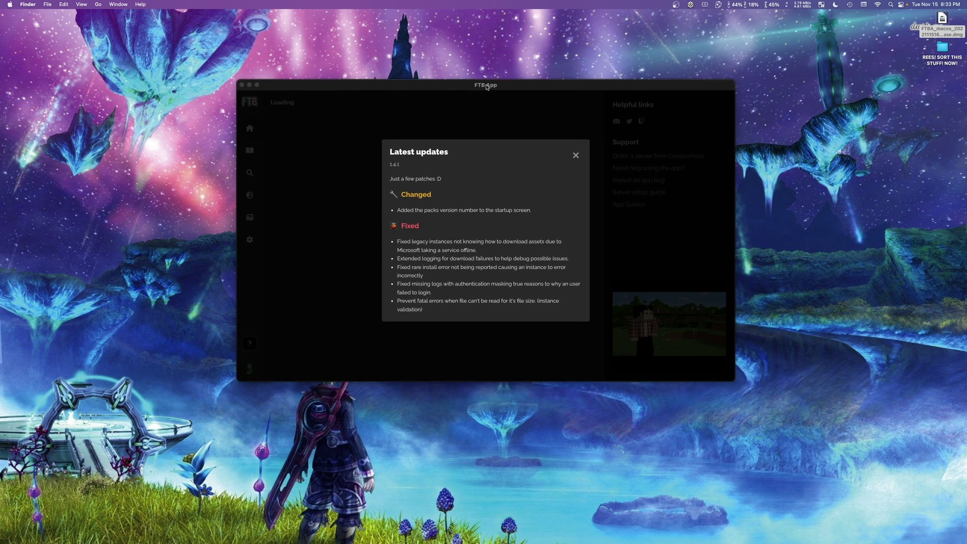
# Step: Maximise the FTB App window, view the installed modpack library and open the modpack browser
pyautogui.doubleClick(486, 87)
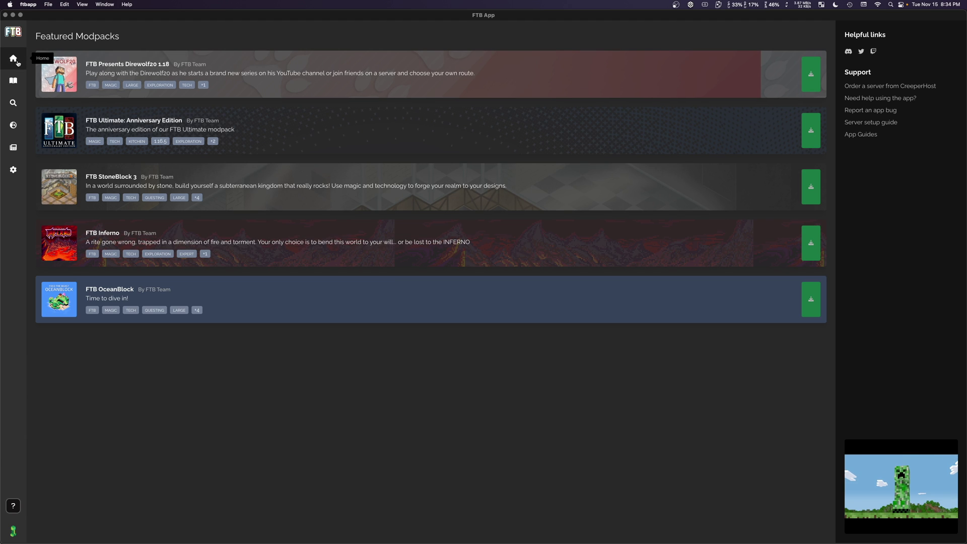
pyautogui.click(14, 82)
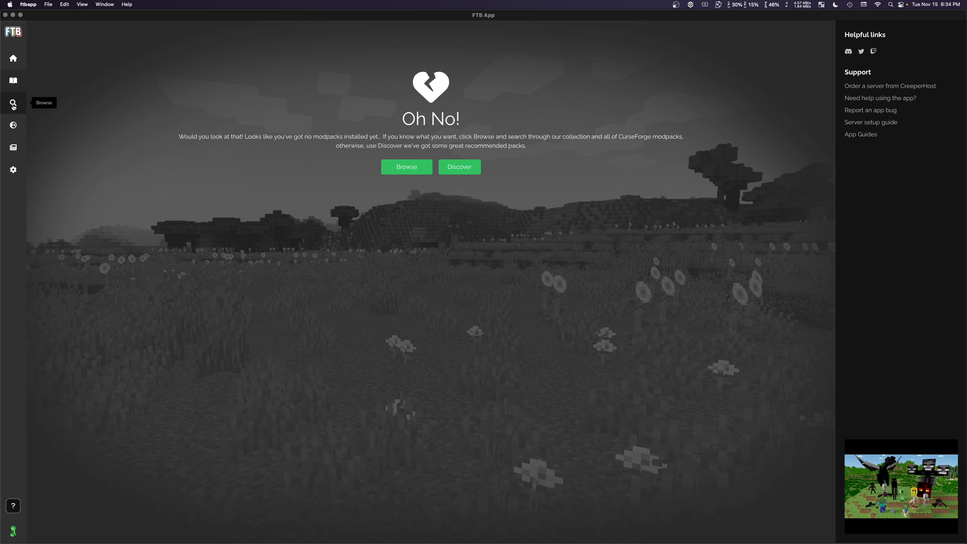
pyautogui.click(13, 106)
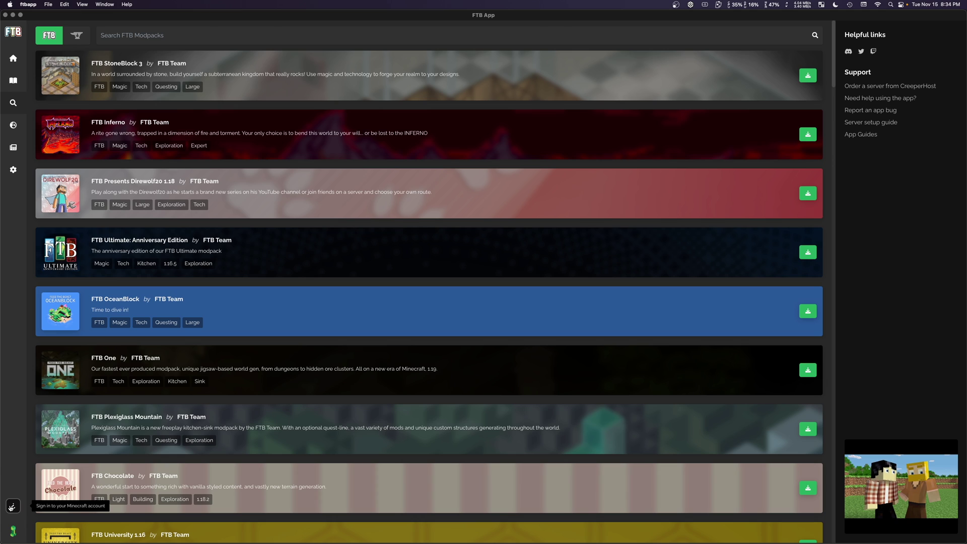
# Step: Sign in to Minecraft with a Microsoft account, allowing incoming network connections, and finish the login
pyautogui.click(12, 507)
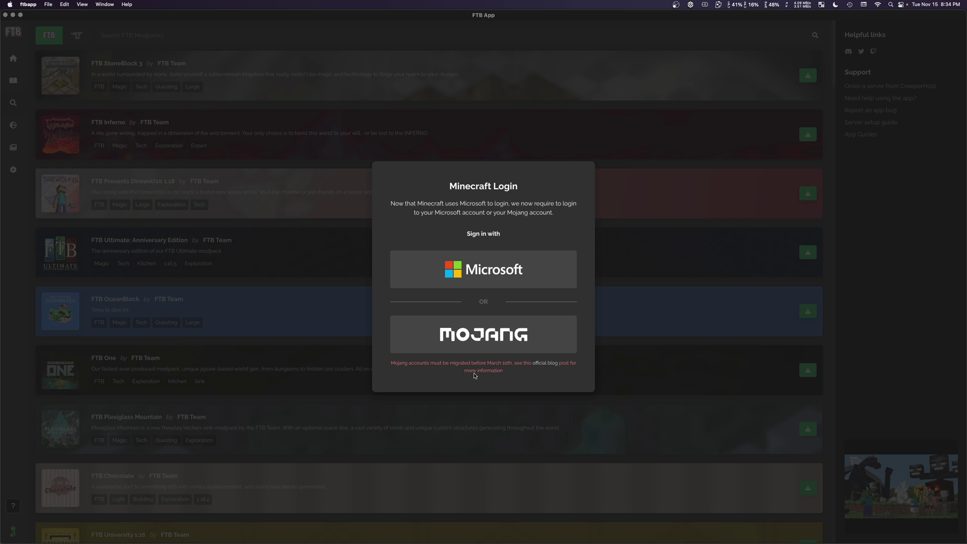
pyautogui.click(516, 272)
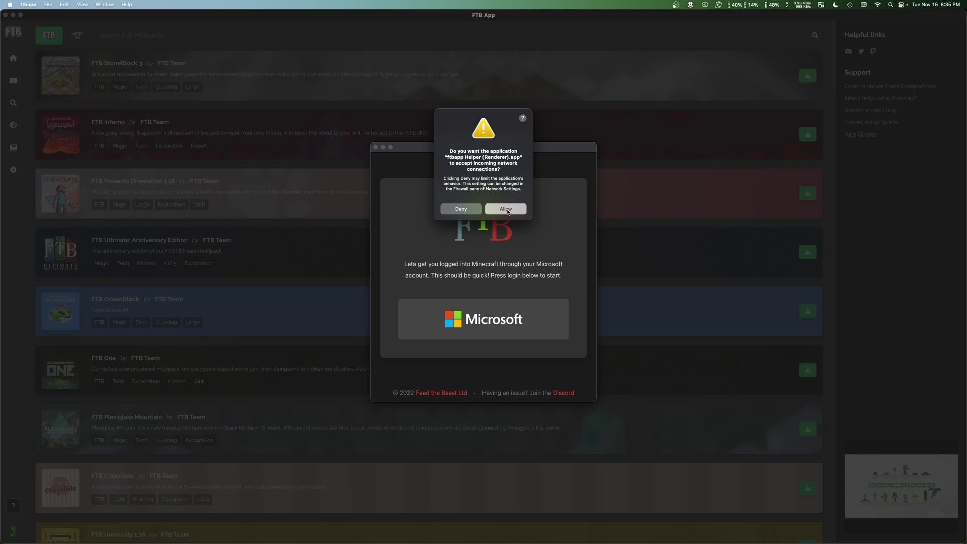
pyautogui.click(507, 210)
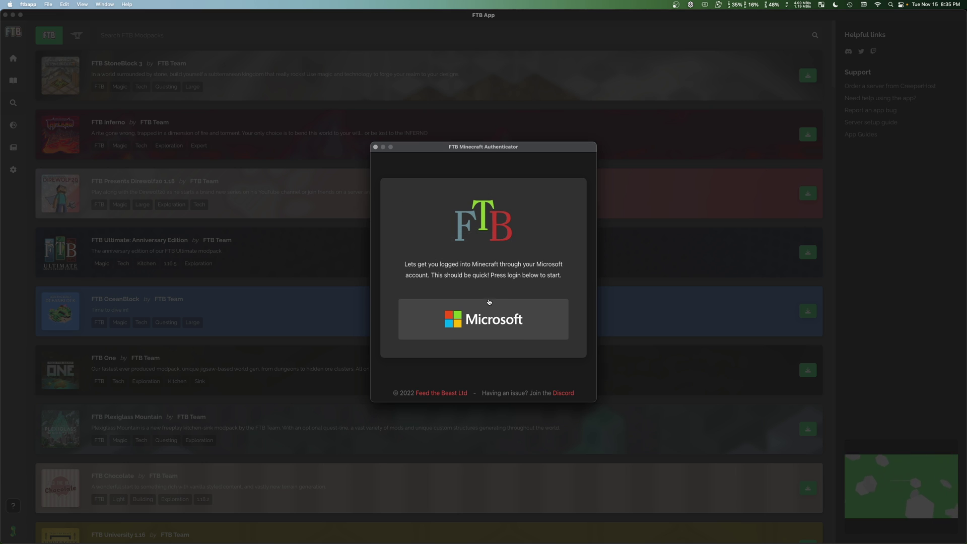
pyautogui.click(488, 318)
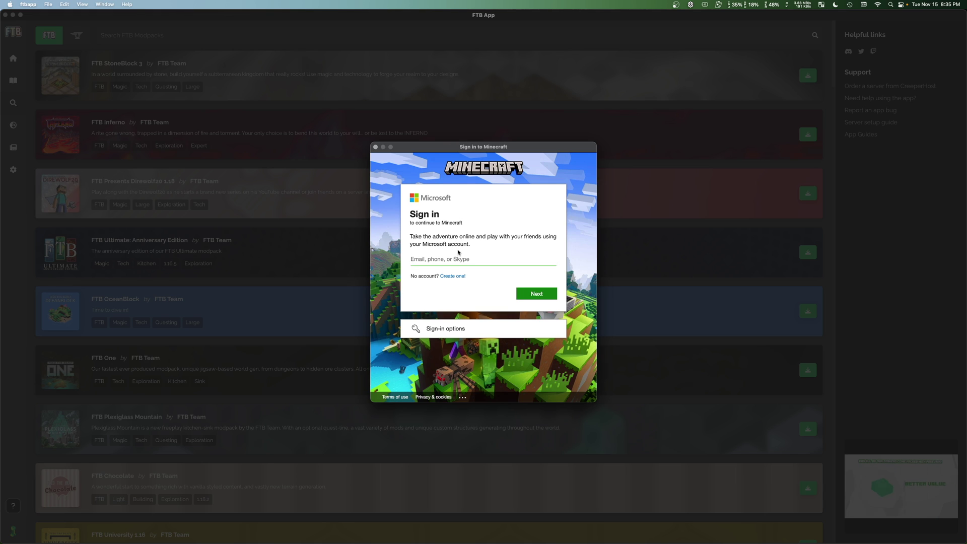
pyautogui.click(436, 259)
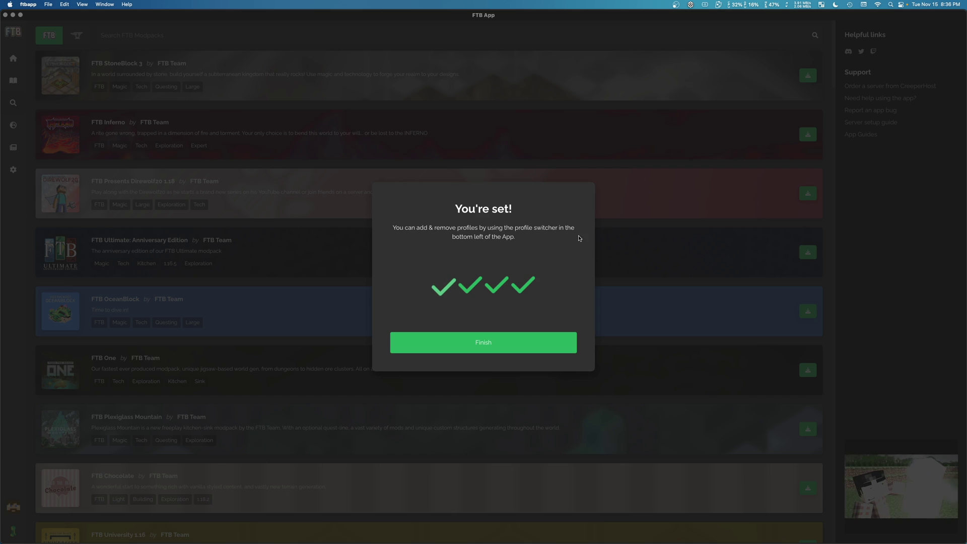
pyautogui.click(511, 343)
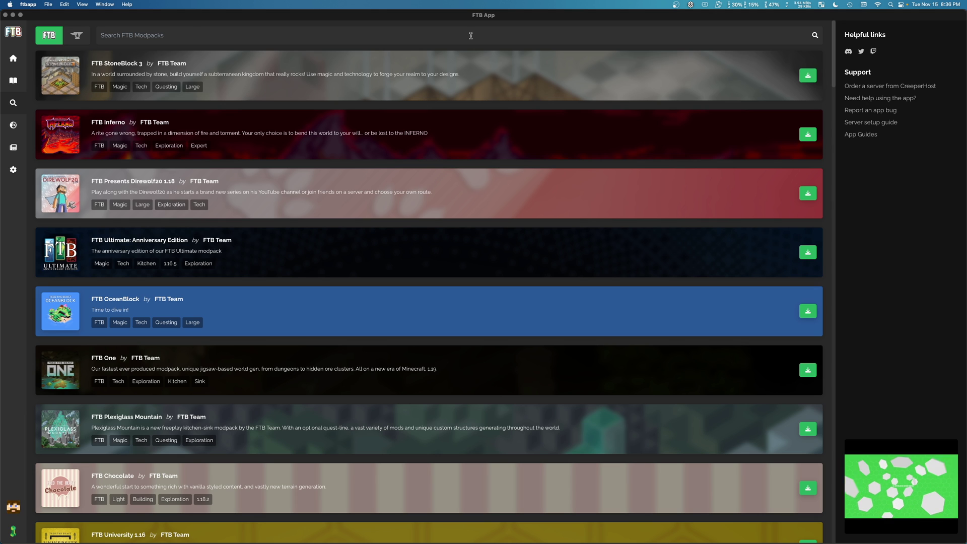
# Step: Install release 1.3.0 of FTB StoneBlock 3 after reviewing its version list with and without unstable versions
pyautogui.click(808, 74)
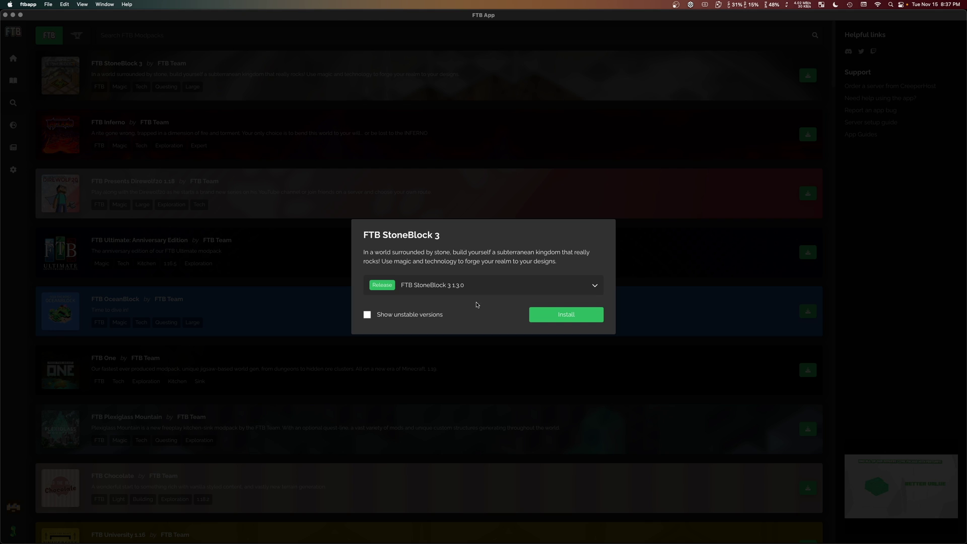
pyautogui.click(470, 288)
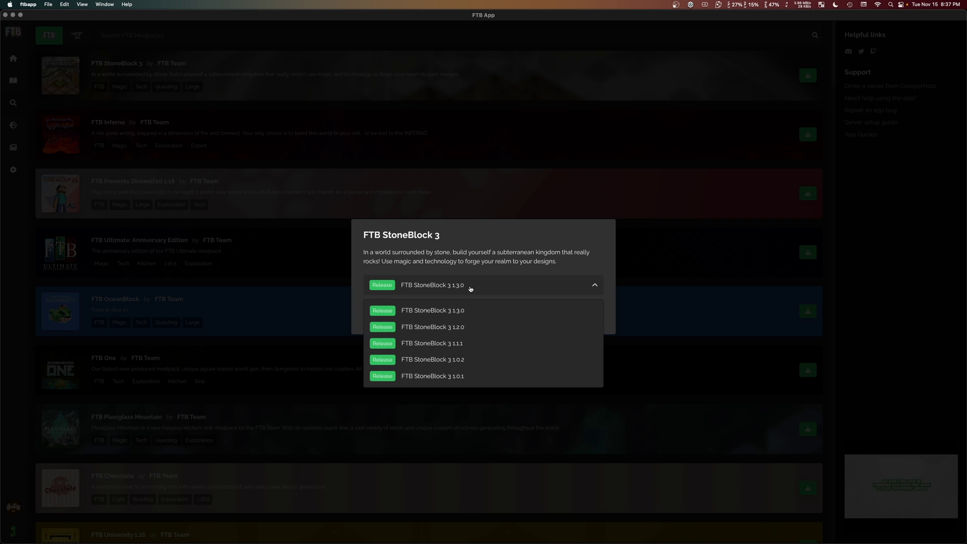
pyautogui.click(384, 280)
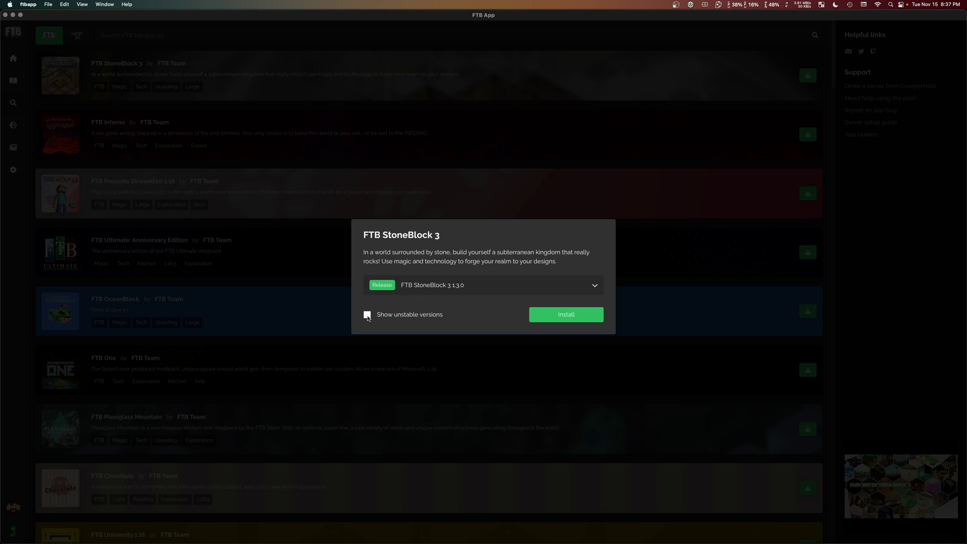
pyautogui.click(367, 315)
pyautogui.click(430, 285)
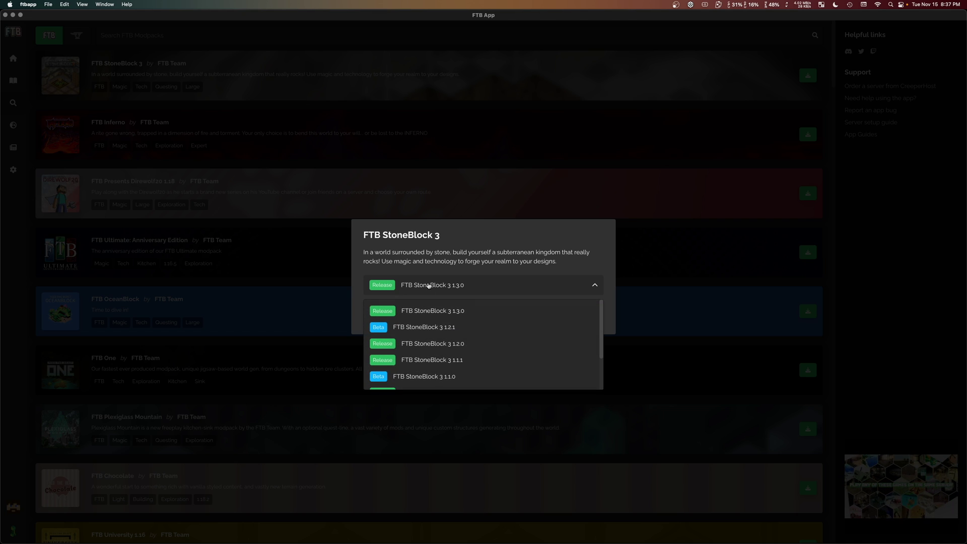
pyautogui.click(347, 274)
pyautogui.click(367, 315)
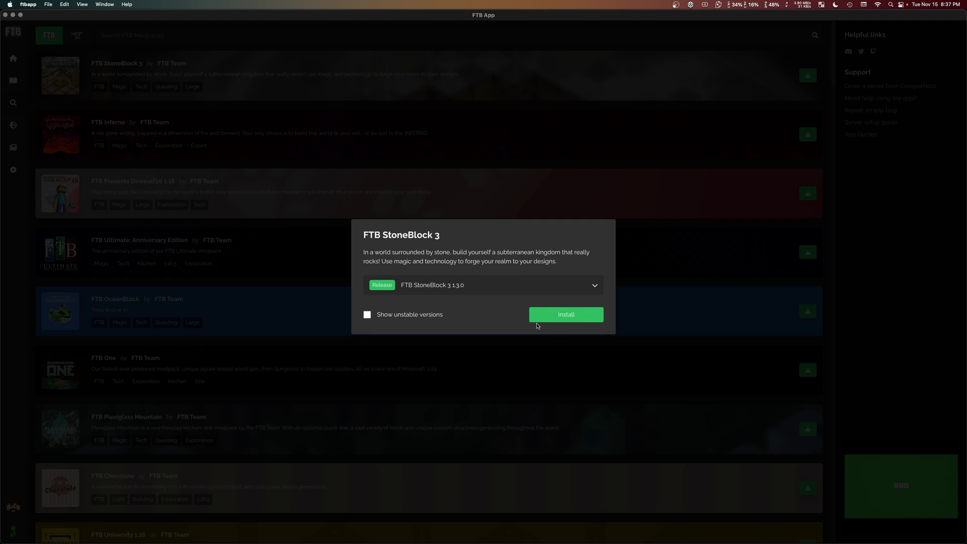
pyautogui.click(562, 317)
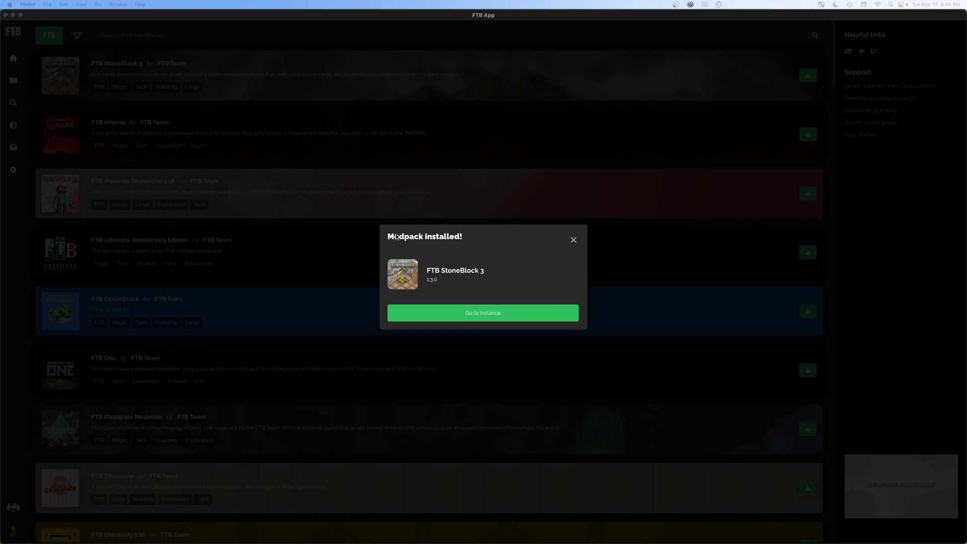
# Step: Go to the newly installed FTB StoneBlock 3 instance, view the modpack library and reopen the instance from there
pyautogui.click(502, 313)
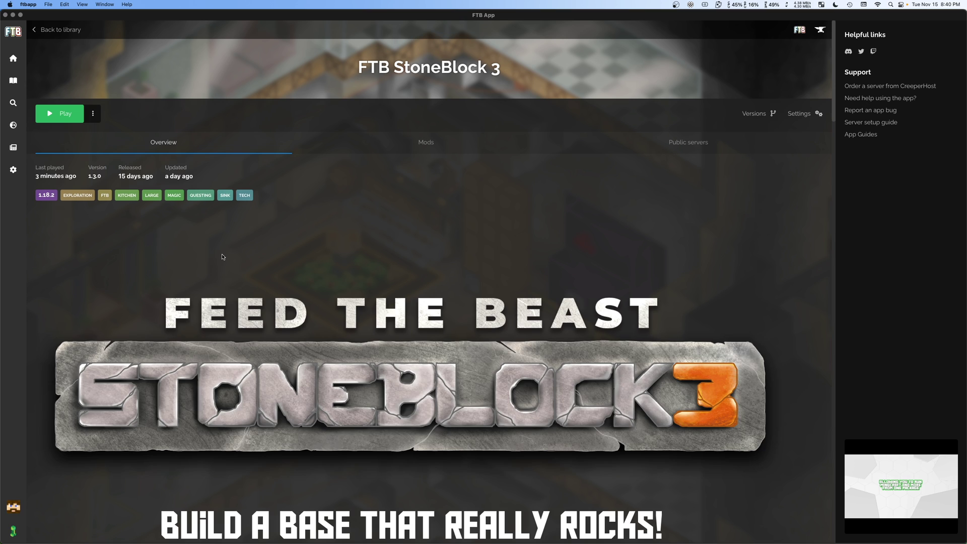
pyautogui.click(14, 83)
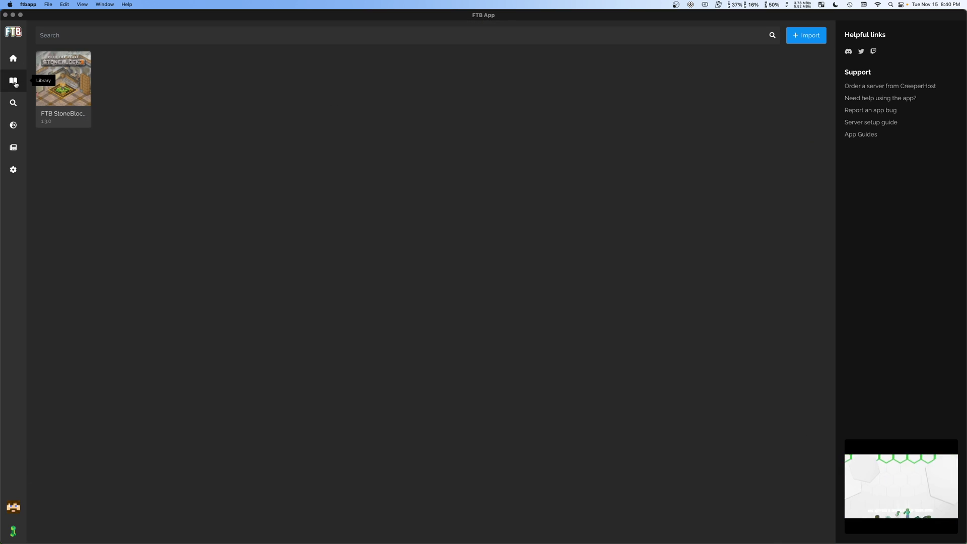
pyautogui.click(74, 86)
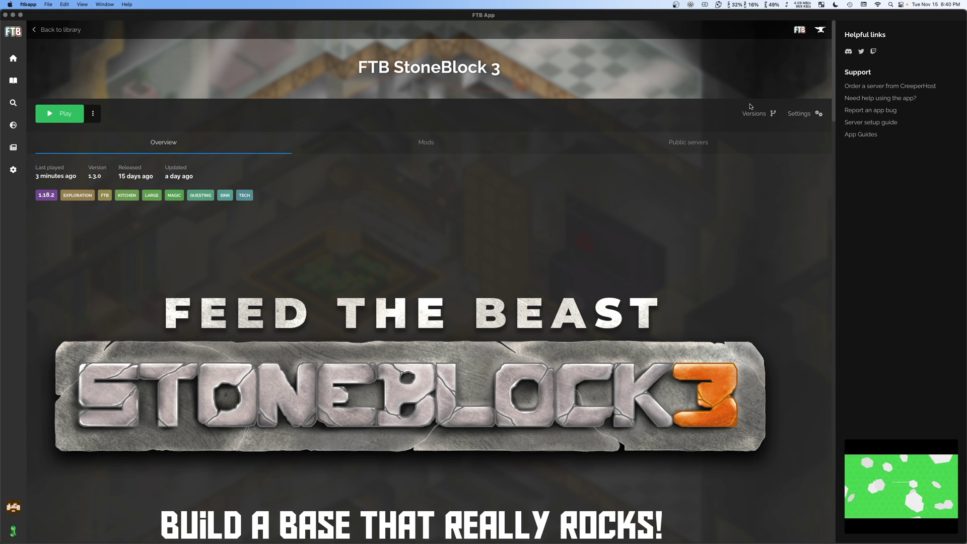
# Step: In the FTB StoneBlock 3 instance settings, try memory allocations of 32, 6 and 8 GB and set the instance memory to 10 GB
pyautogui.click(801, 113)
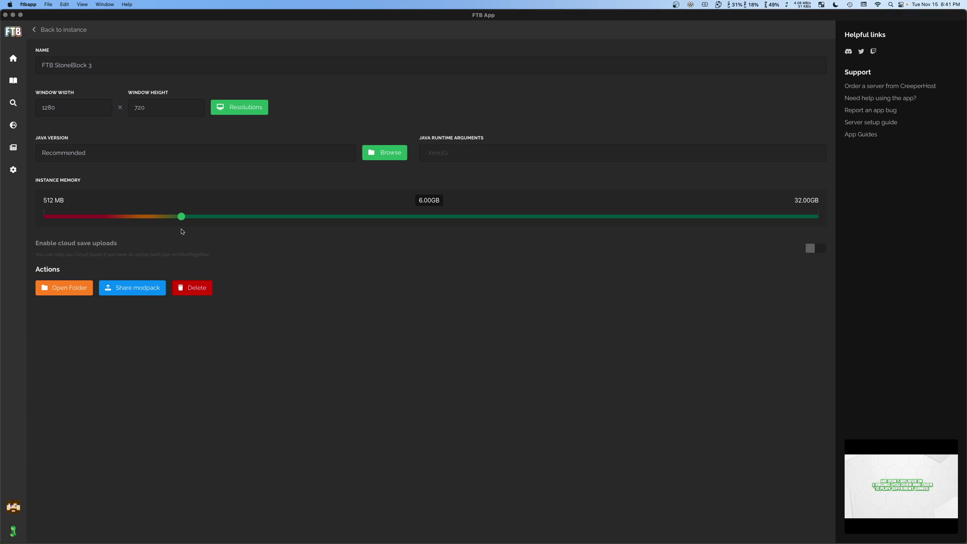
pyautogui.moveTo(180, 217); pyautogui.dragTo(909, 211)
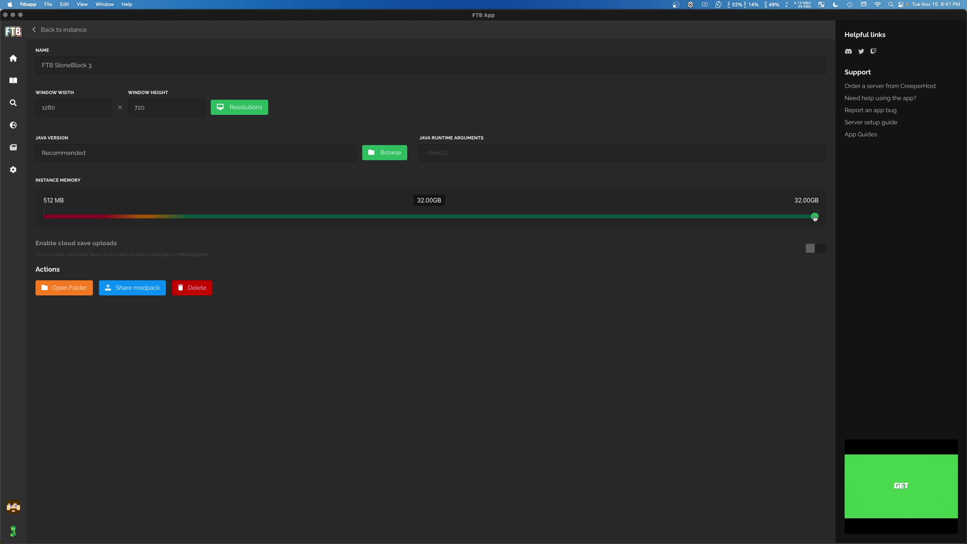
pyautogui.moveTo(814, 217); pyautogui.dragTo(181, 217)
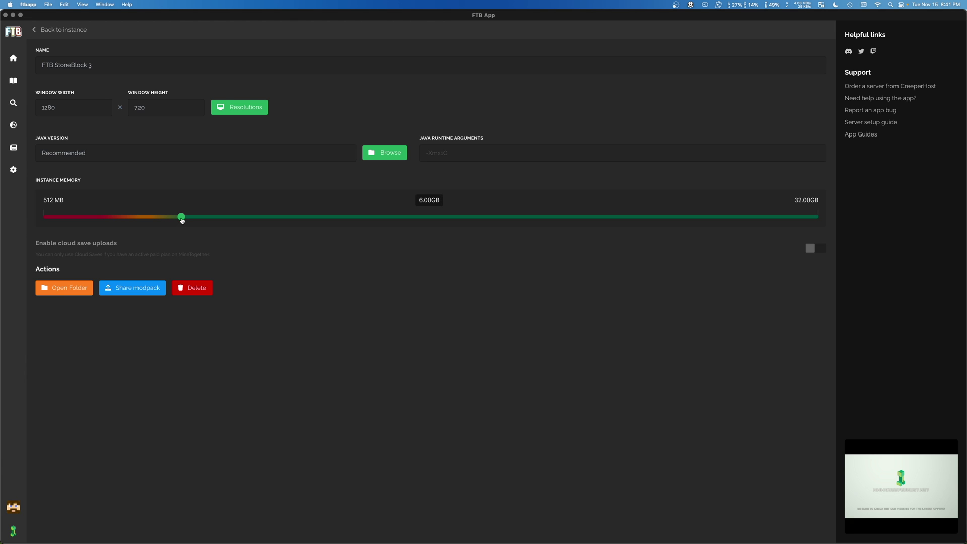
pyautogui.moveTo(181, 218); pyautogui.dragTo(231, 218)
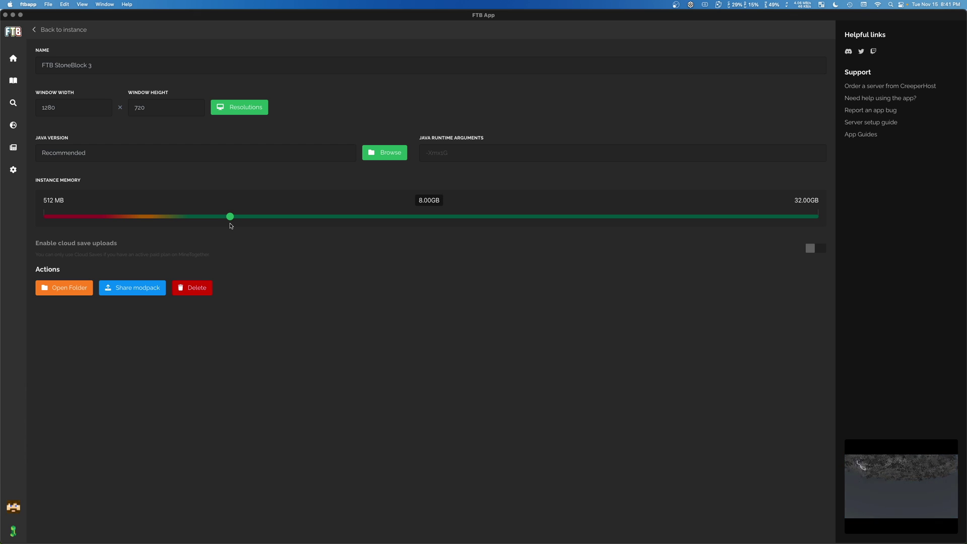
pyautogui.moveTo(231, 221); pyautogui.dragTo(279, 217)
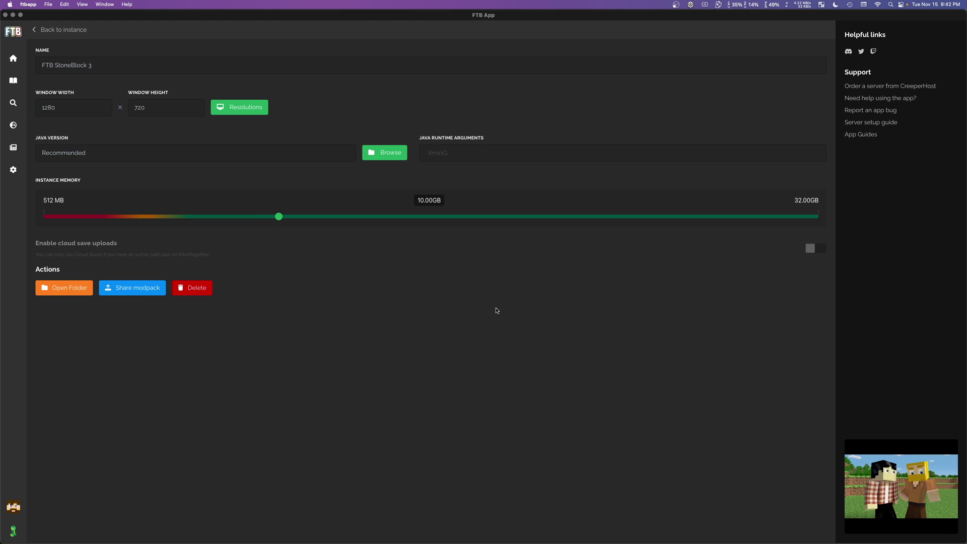
# Step: Launch FTB StoneBlock 3, allowing incoming network connections for FTBApp, and enlarge the game window to fill the screen
pyautogui.click(36, 32)
pyautogui.click(63, 113)
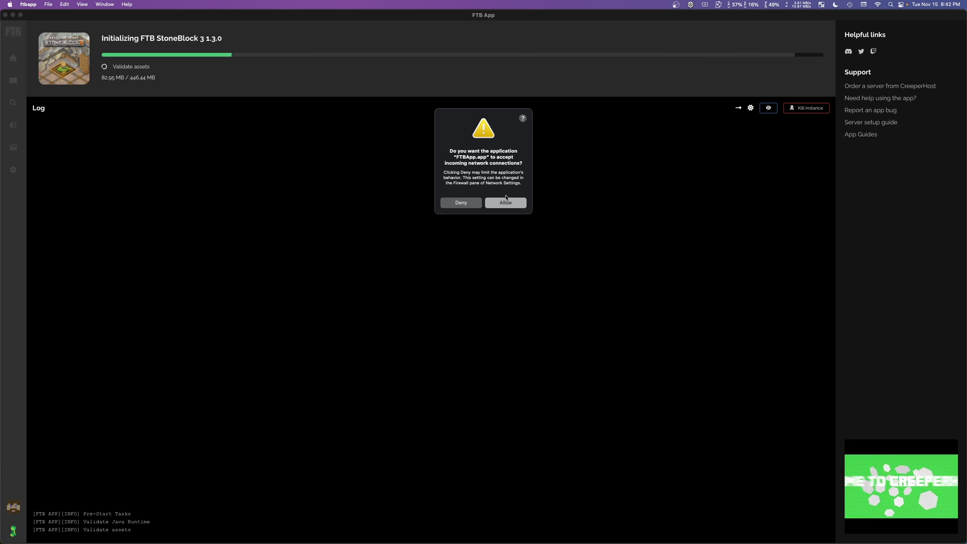
pyautogui.click(505, 203)
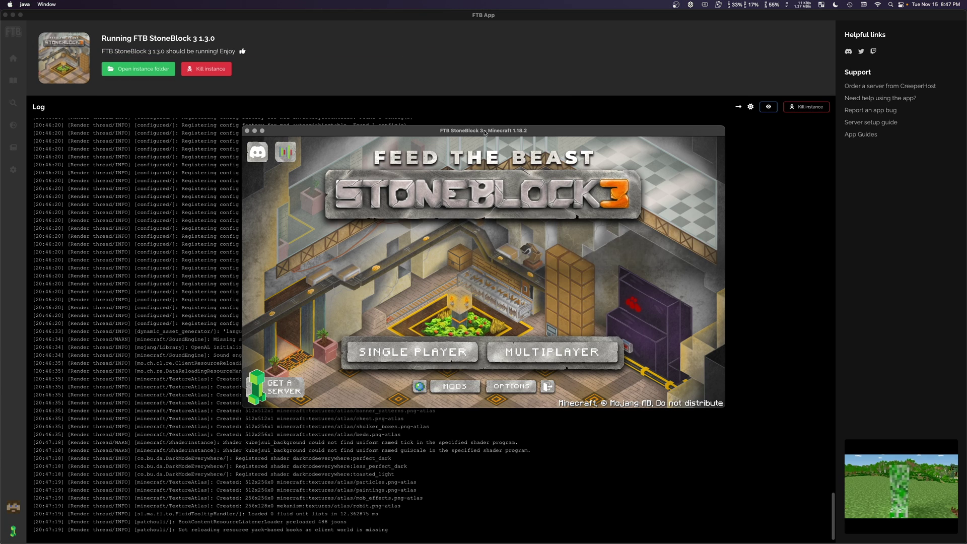
pyautogui.moveTo(485, 132); pyautogui.dragTo(491, 6)
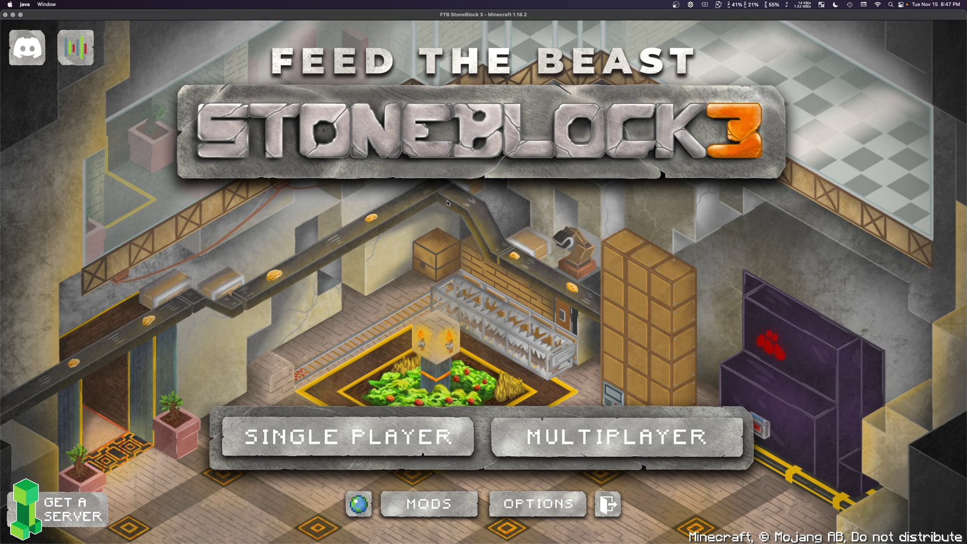